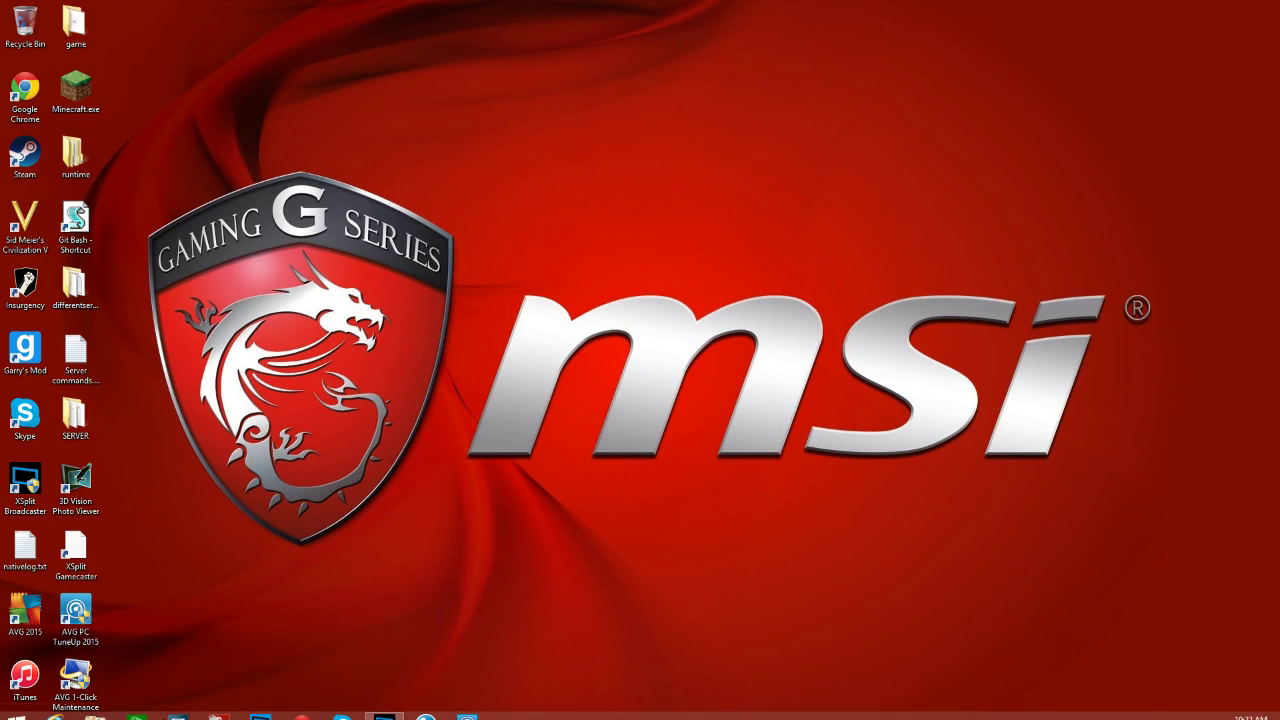
Open the Start screen, then return to the desktop.
left_click(17, 706)
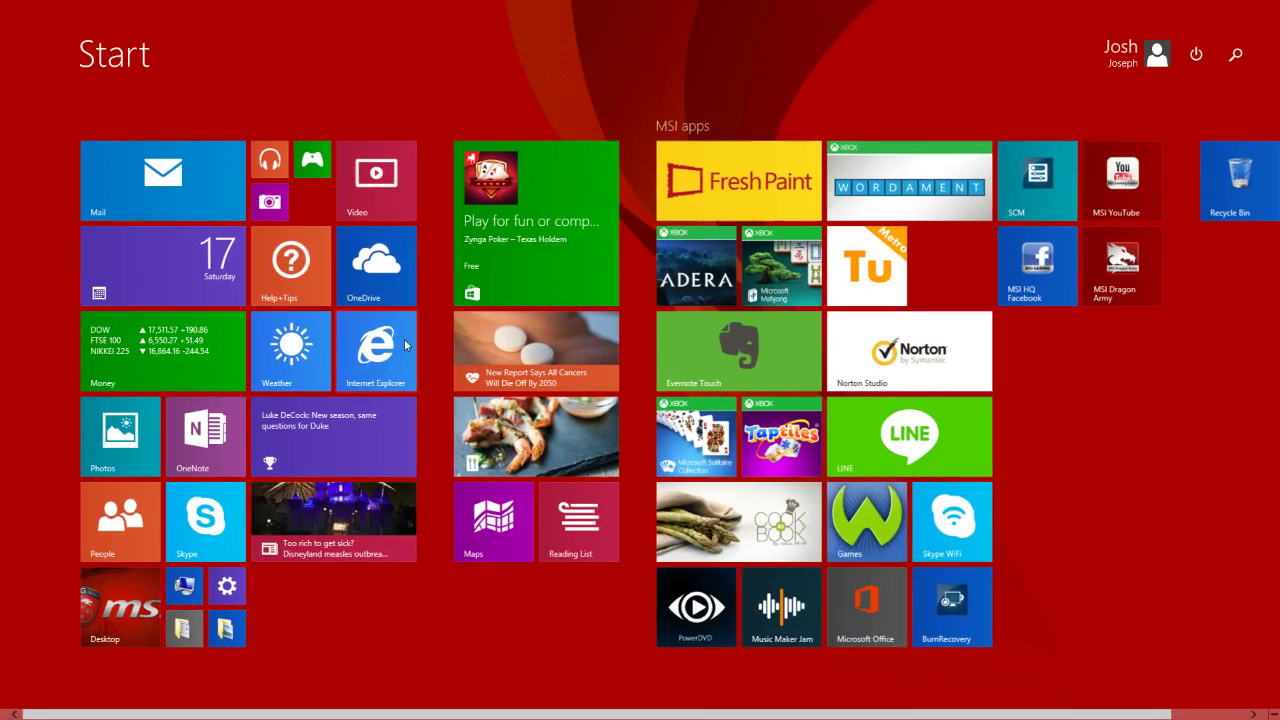
left_click(17, 706)
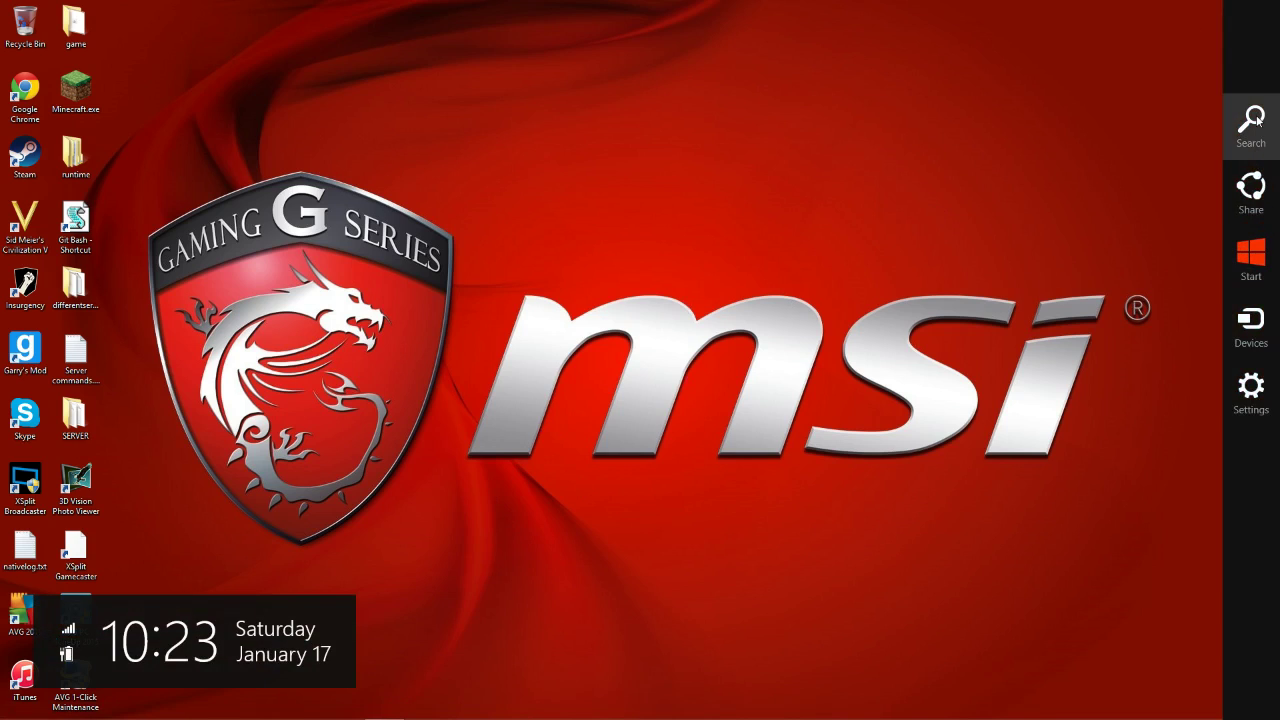
Open Internet Options from Control Panel's Network and Internet category.
left_click(1251, 393)
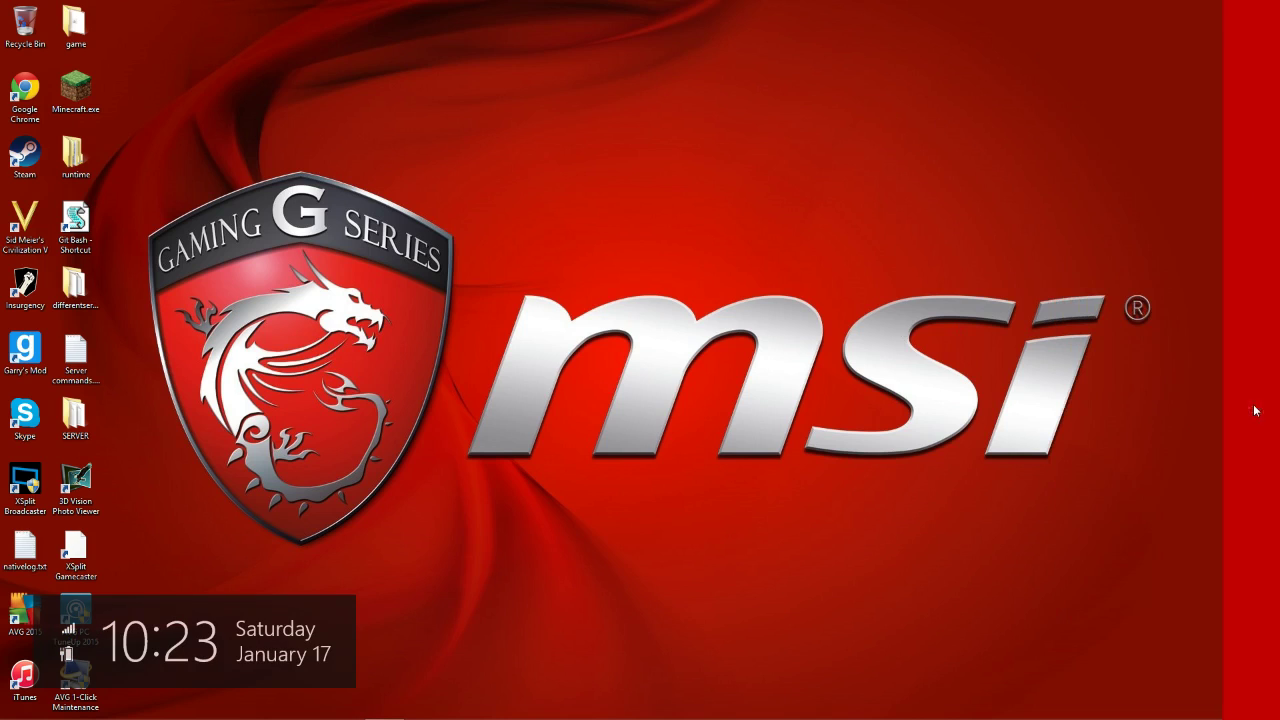
left_click(1092, 100)
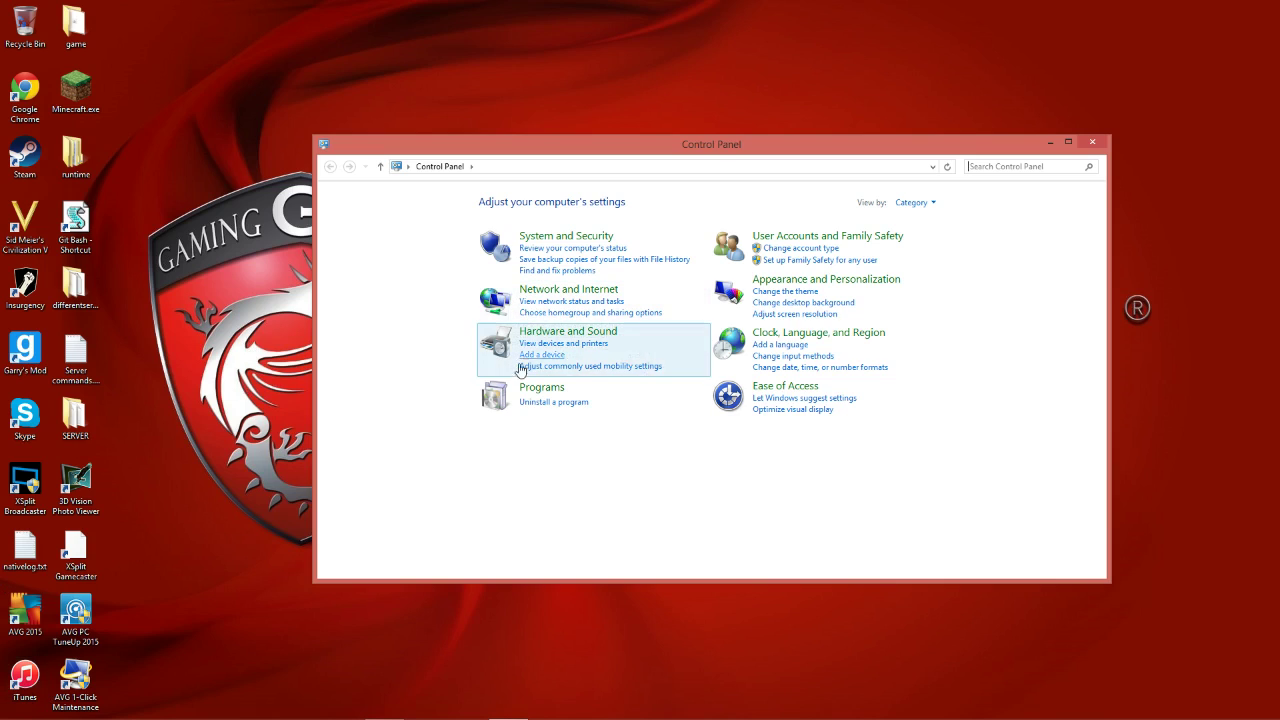
left_click(552, 297)
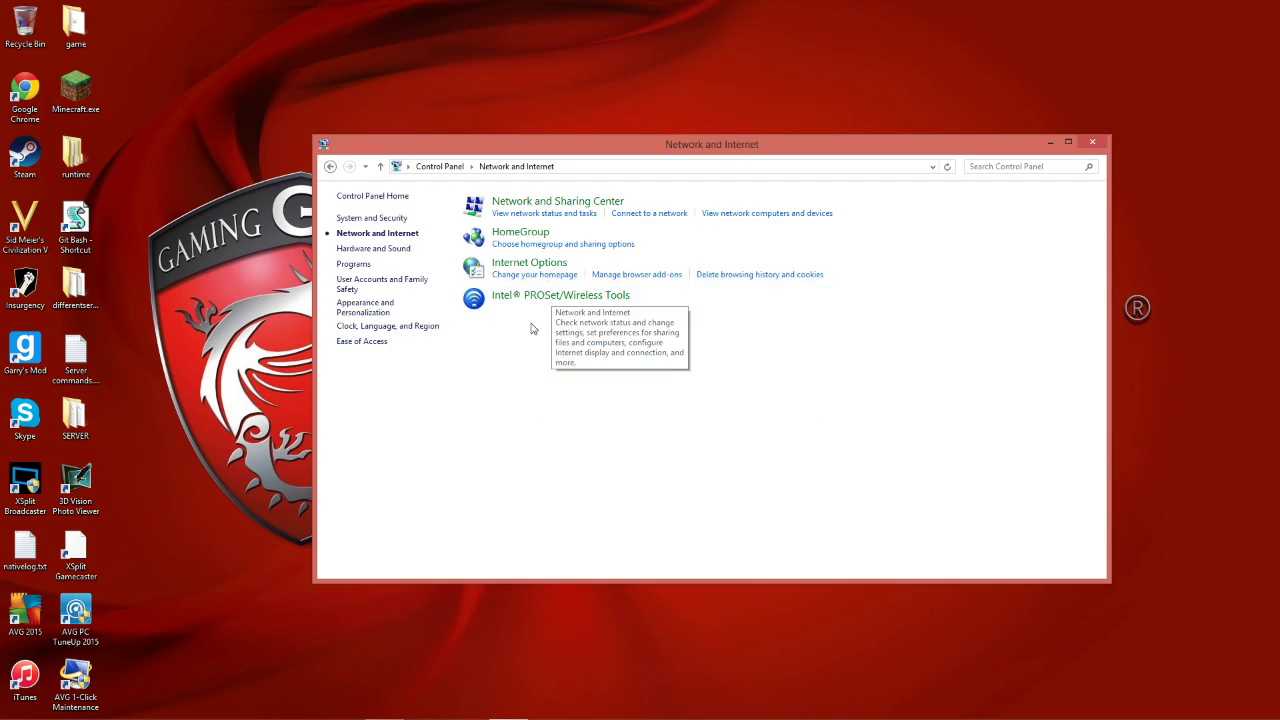
left_click(529, 263)
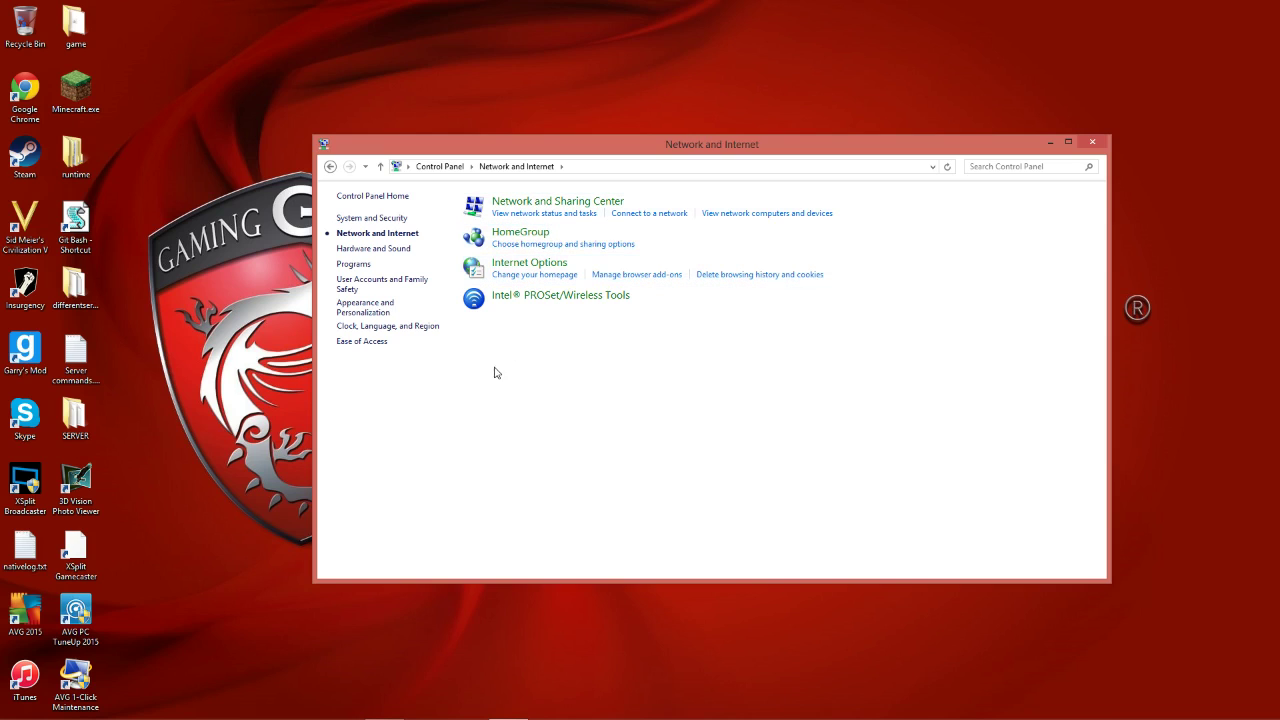
Use 'Use new tab' on the General tab so the home page is about:Tabs.
mouse_move(270, 140)
left_mouse_down()
mouse_move(400, 152)
mouse_move(565, 140)
left_mouse_up()
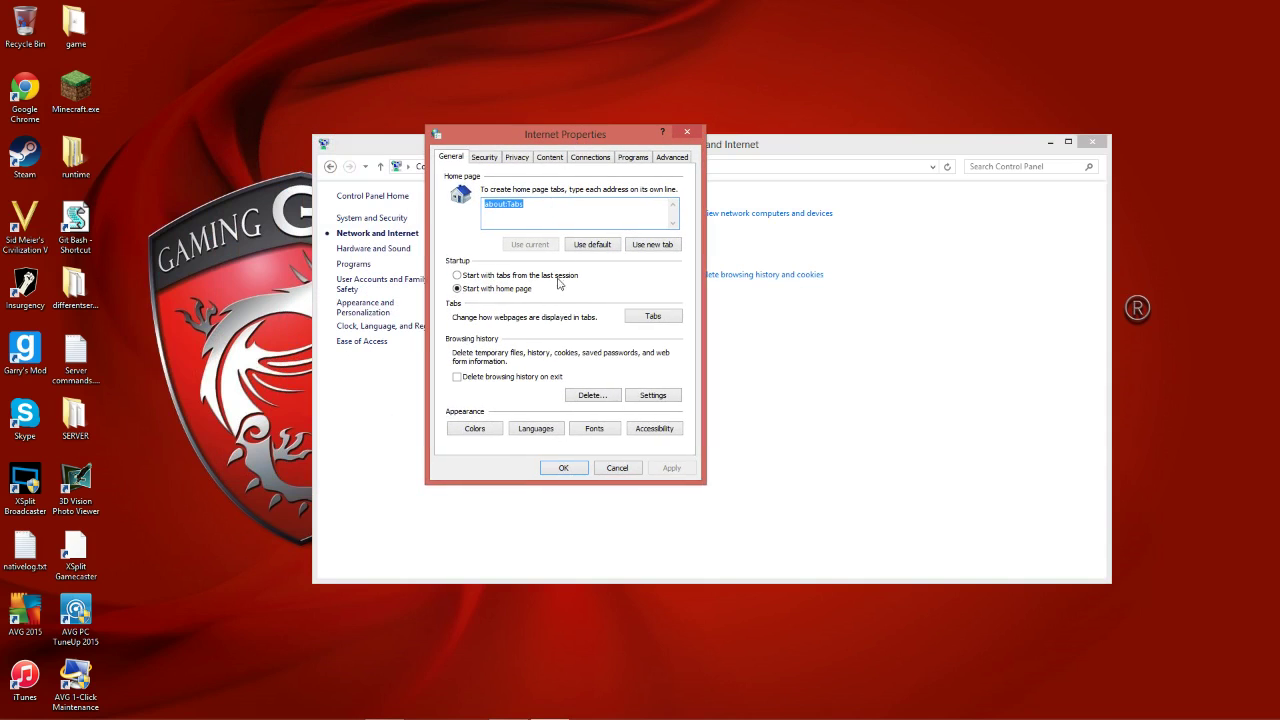
left_click(652, 244)
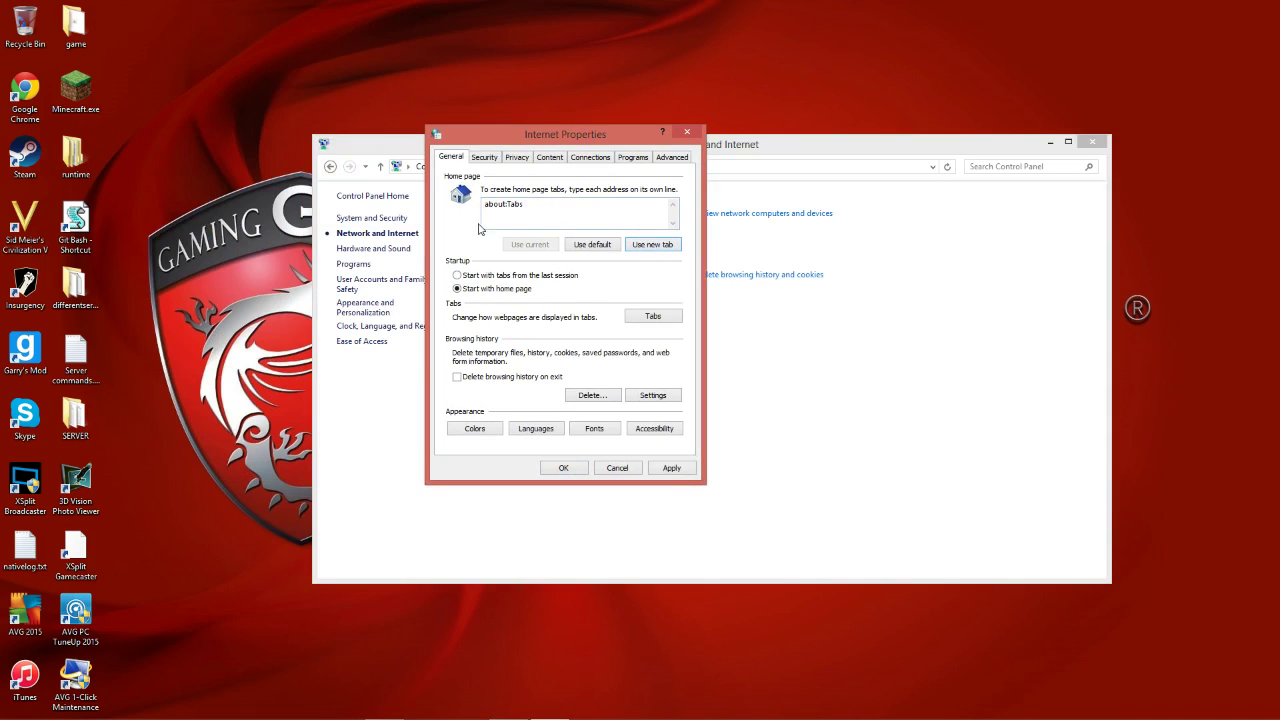
double_click(533, 210)
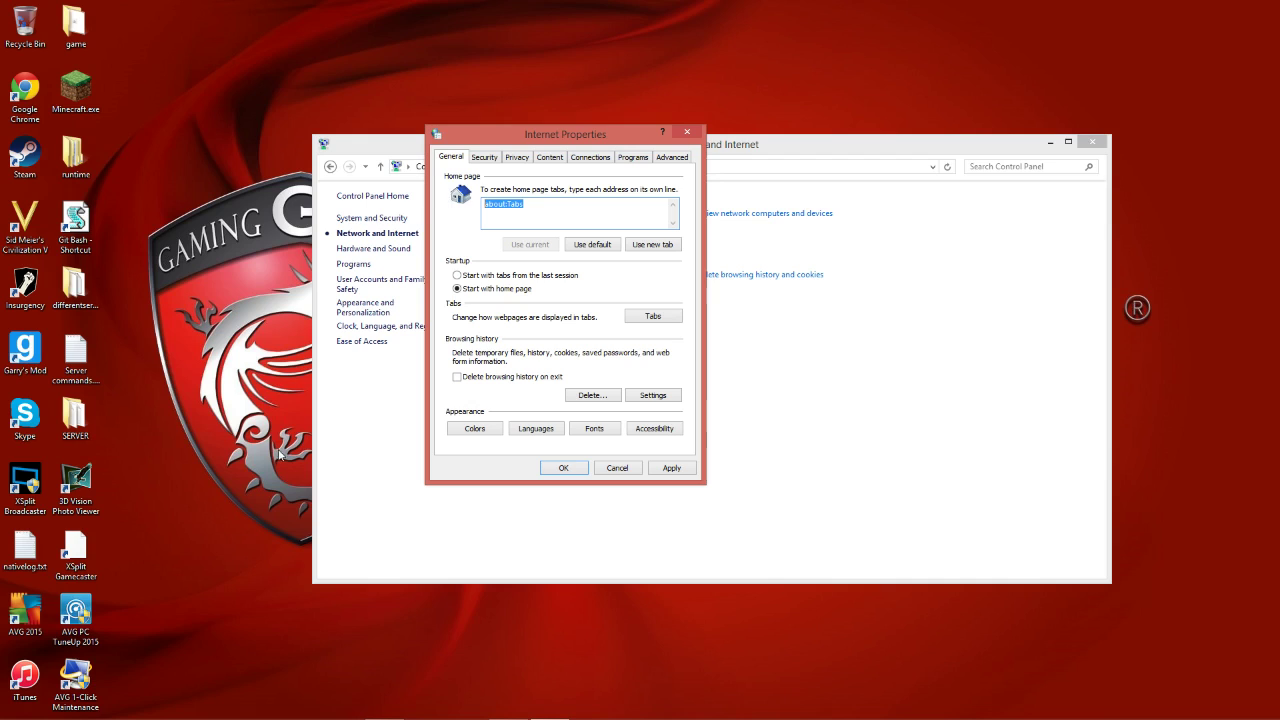
left_click(516, 215)
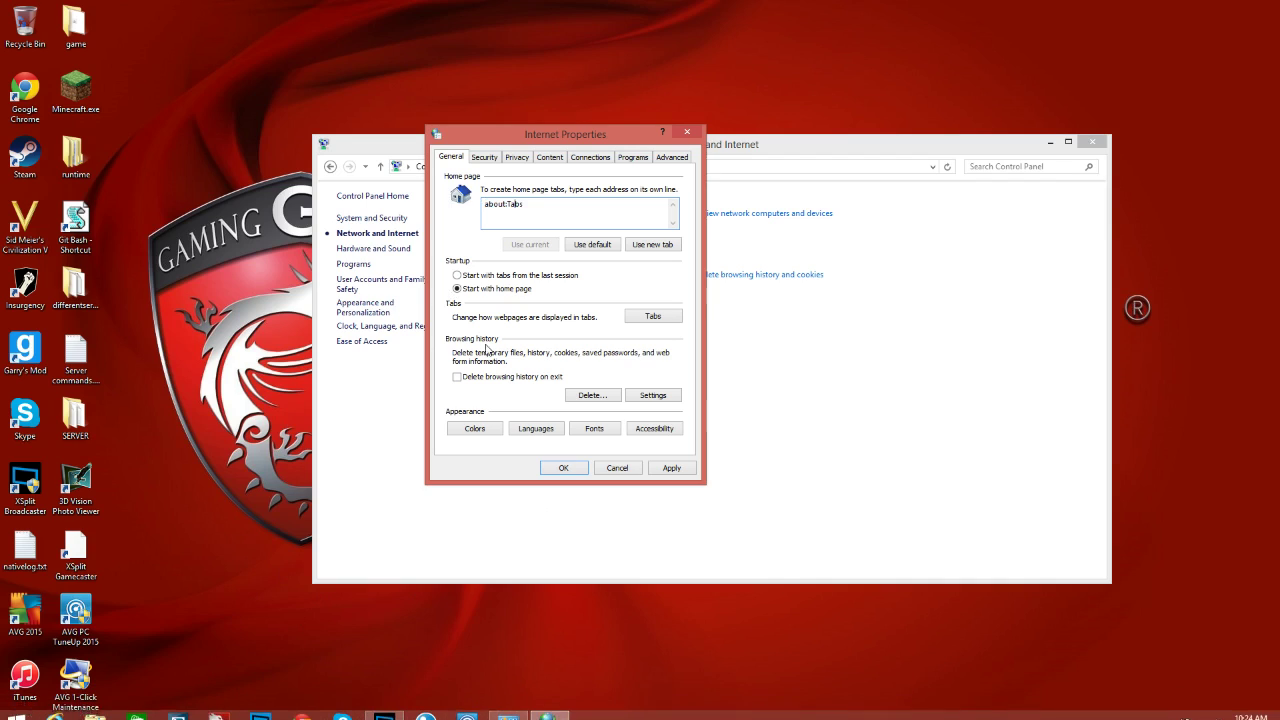
left_click_drag(575, 138, 616, 167)
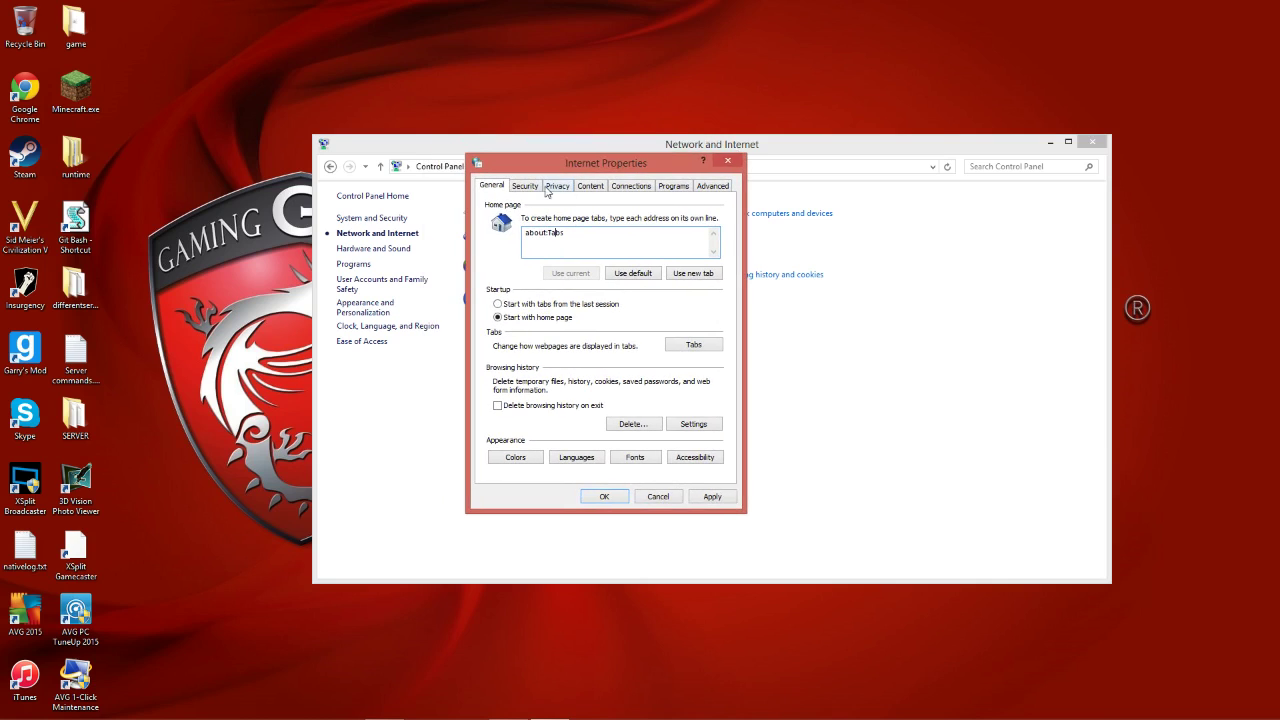
On the Advanced tab, leave software rendering and ALT text off, then Apply and OK.
left_click(713, 187)
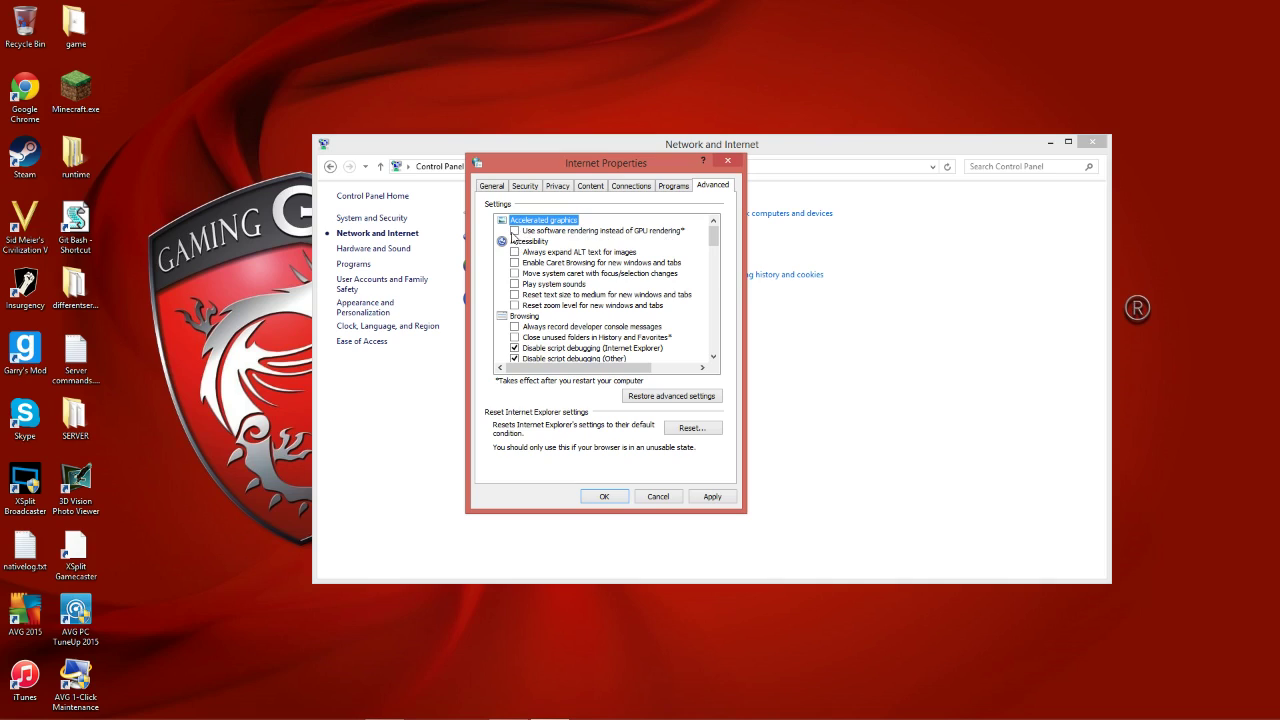
left_click(515, 231)
left_click(515, 231)
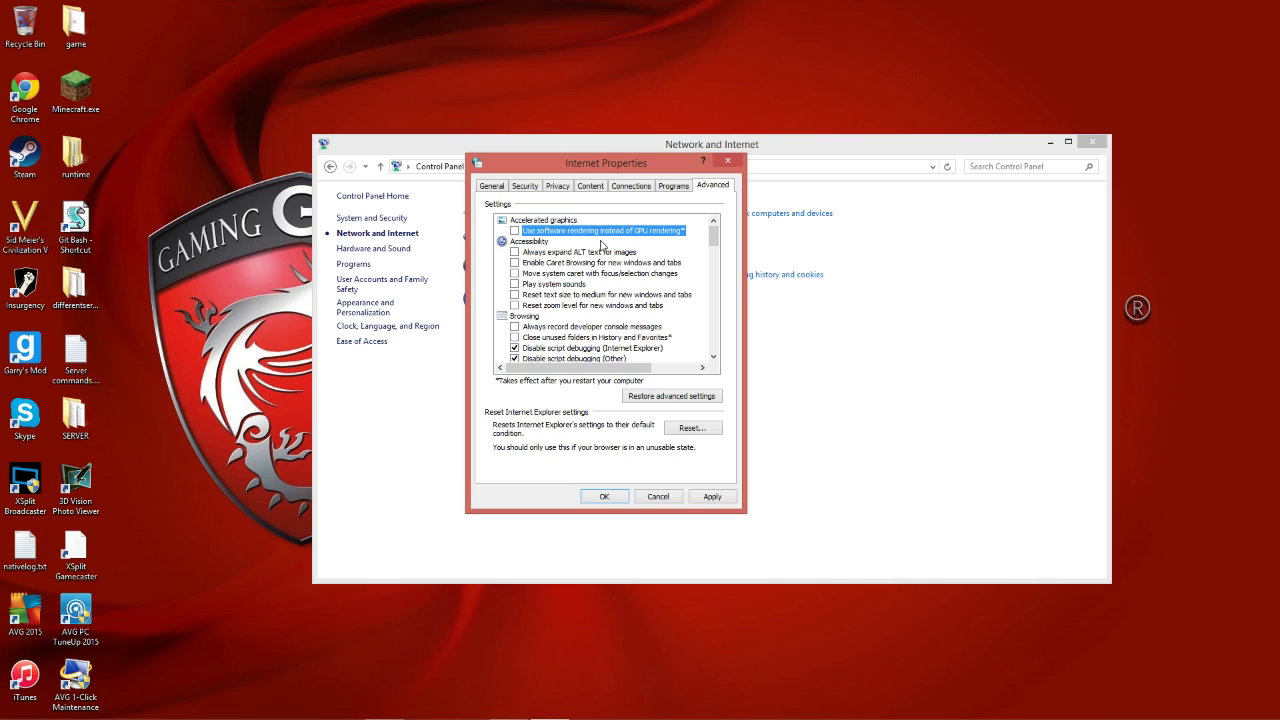
left_click(580, 252)
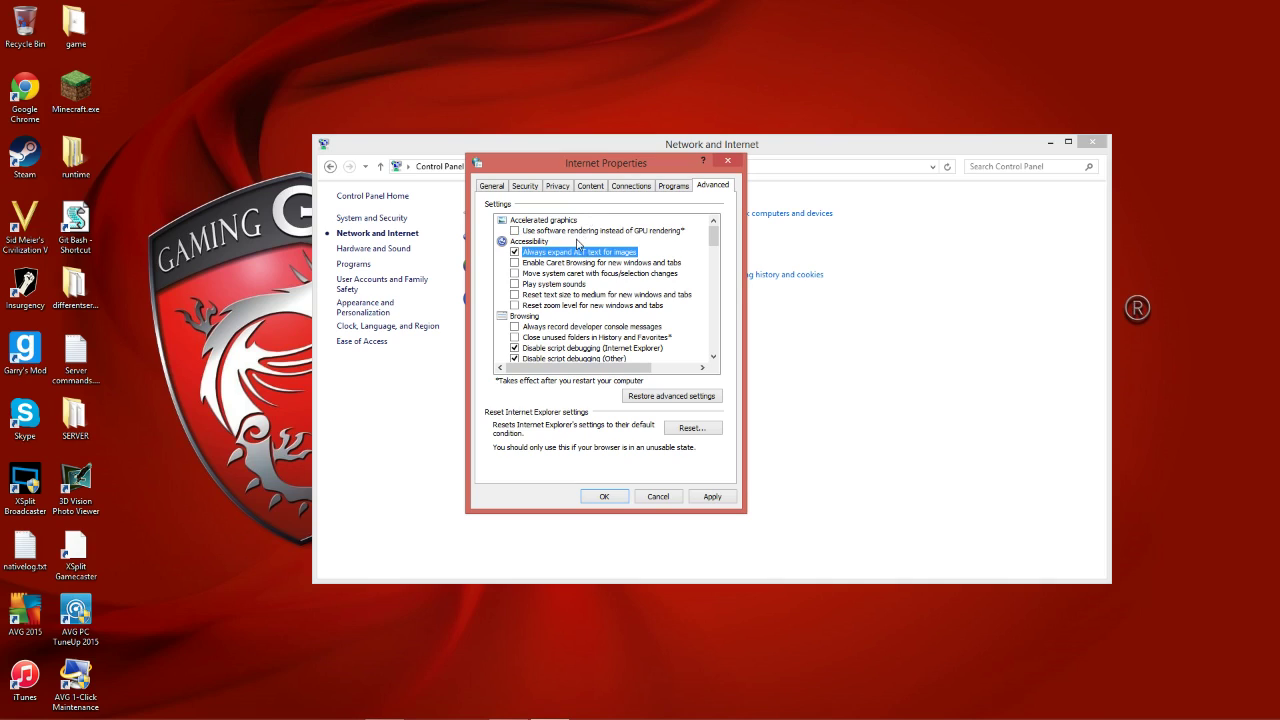
left_click(578, 231)
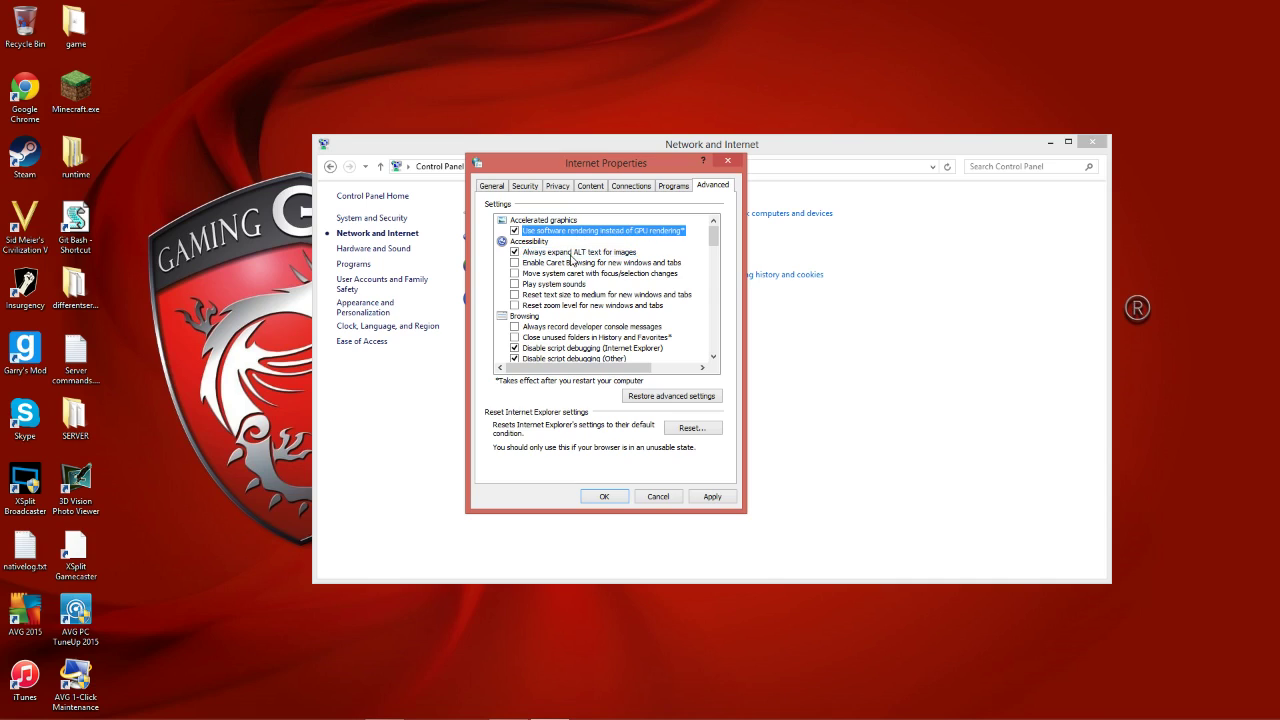
left_click(567, 253)
left_click(706, 497)
left_click(604, 496)
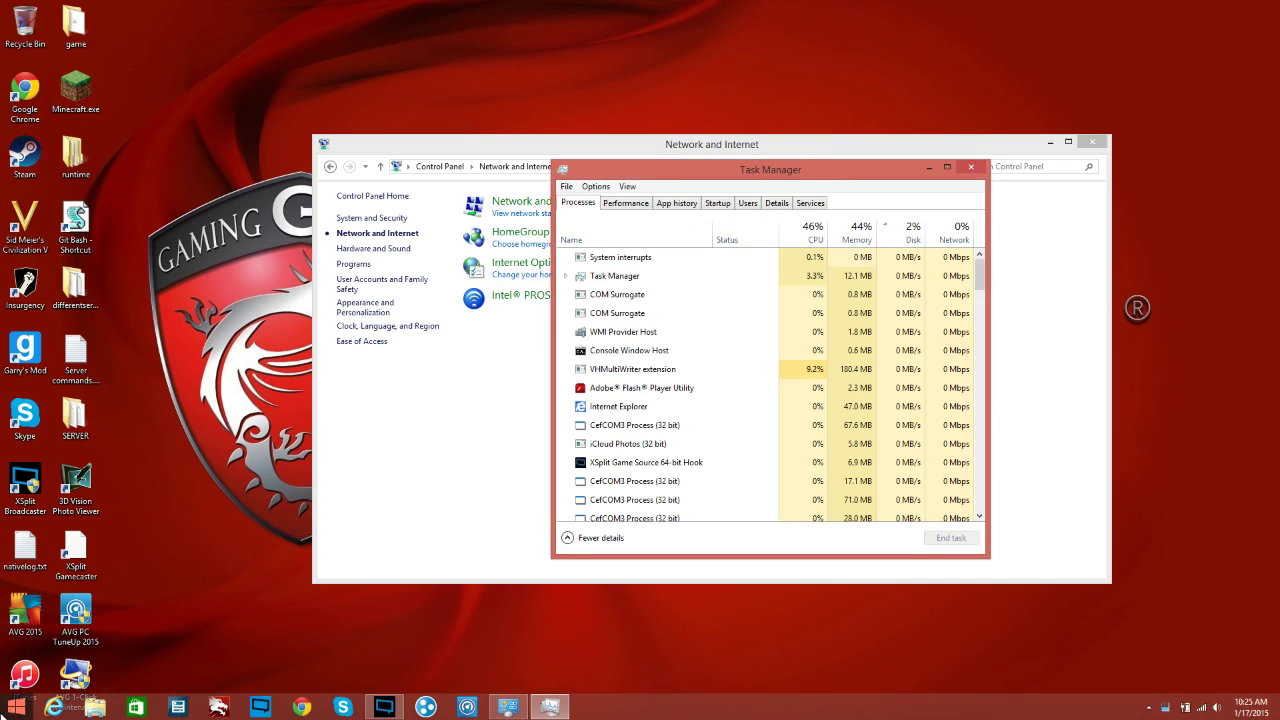
Open Internet Explorer and arrange it below Task Manager.
left_click(54, 708)
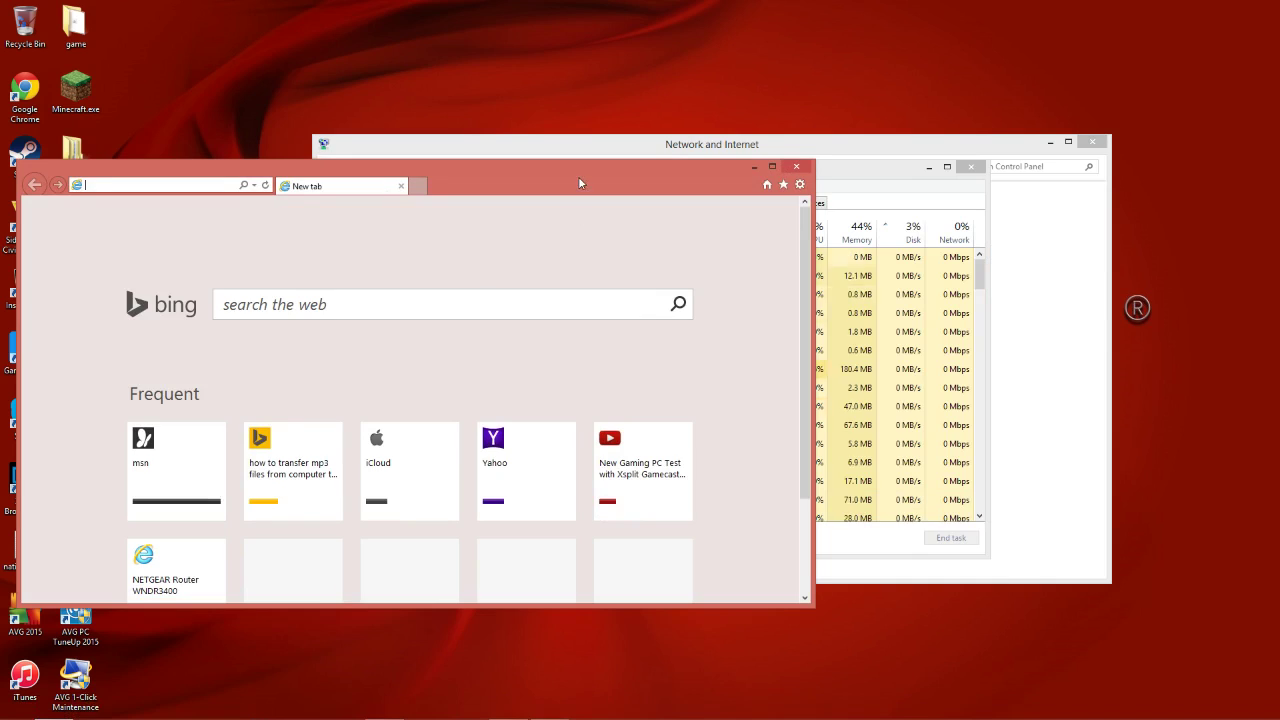
mouse_move(578, 176)
left_mouse_down()
mouse_move(903, 528)
mouse_move(628, 390)
left_mouse_up()
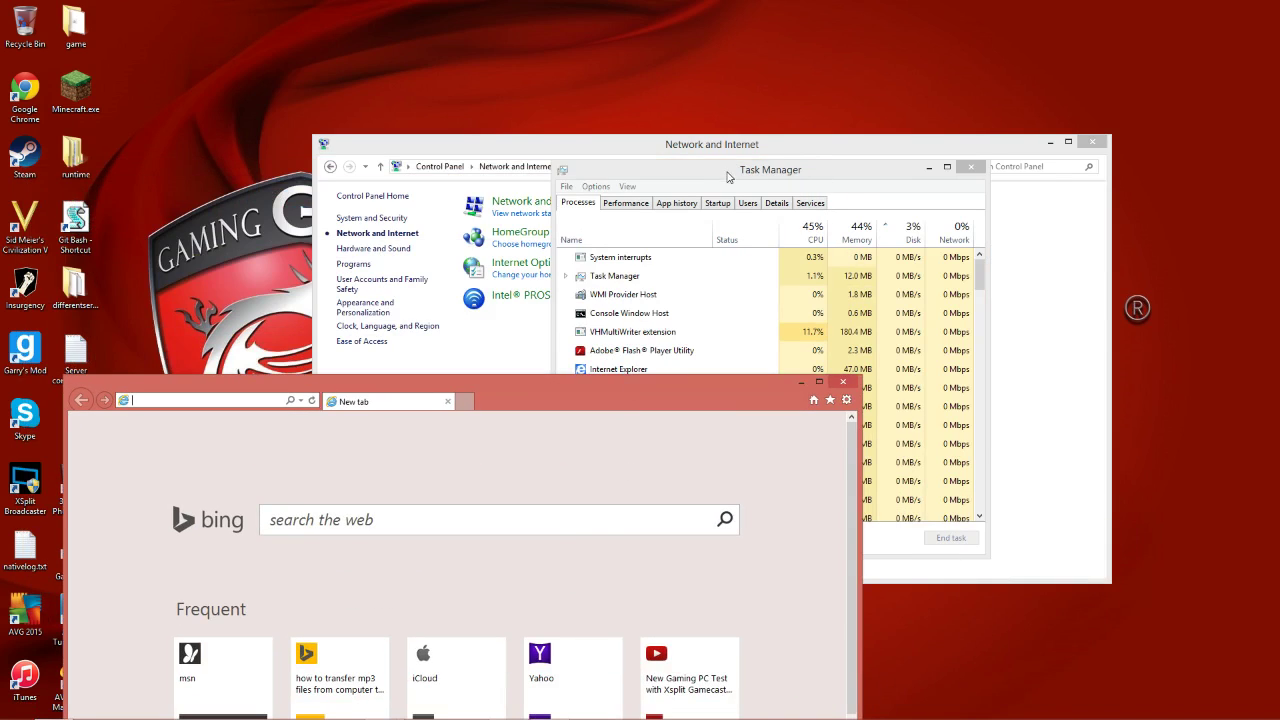
left_click_drag(729, 177, 705, 97)
scroll(640, 320, "down", 3)
scroll(630, 320, "down", 3)
scroll(620, 325, "down", 3)
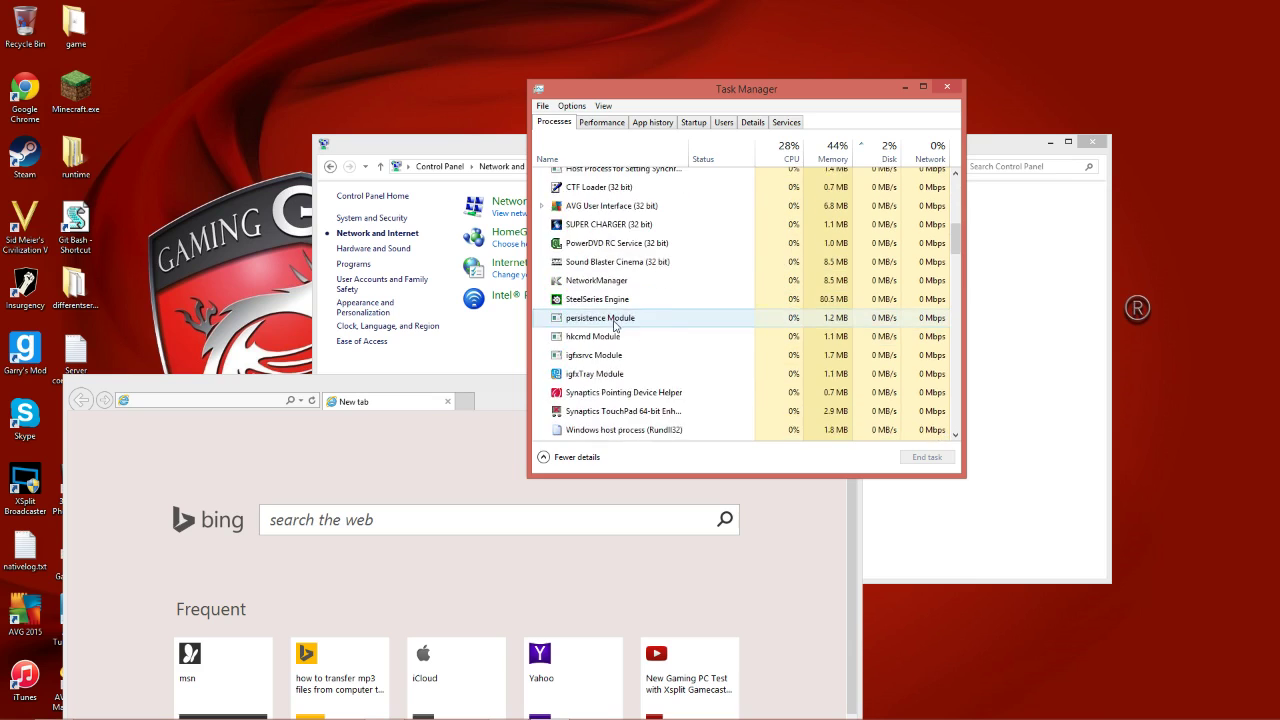
scroll(615, 328, "down", 3)
scroll(617, 328, "down", 3)
scroll(617, 330, "down", 3)
scroll(617, 340, "down", 4)
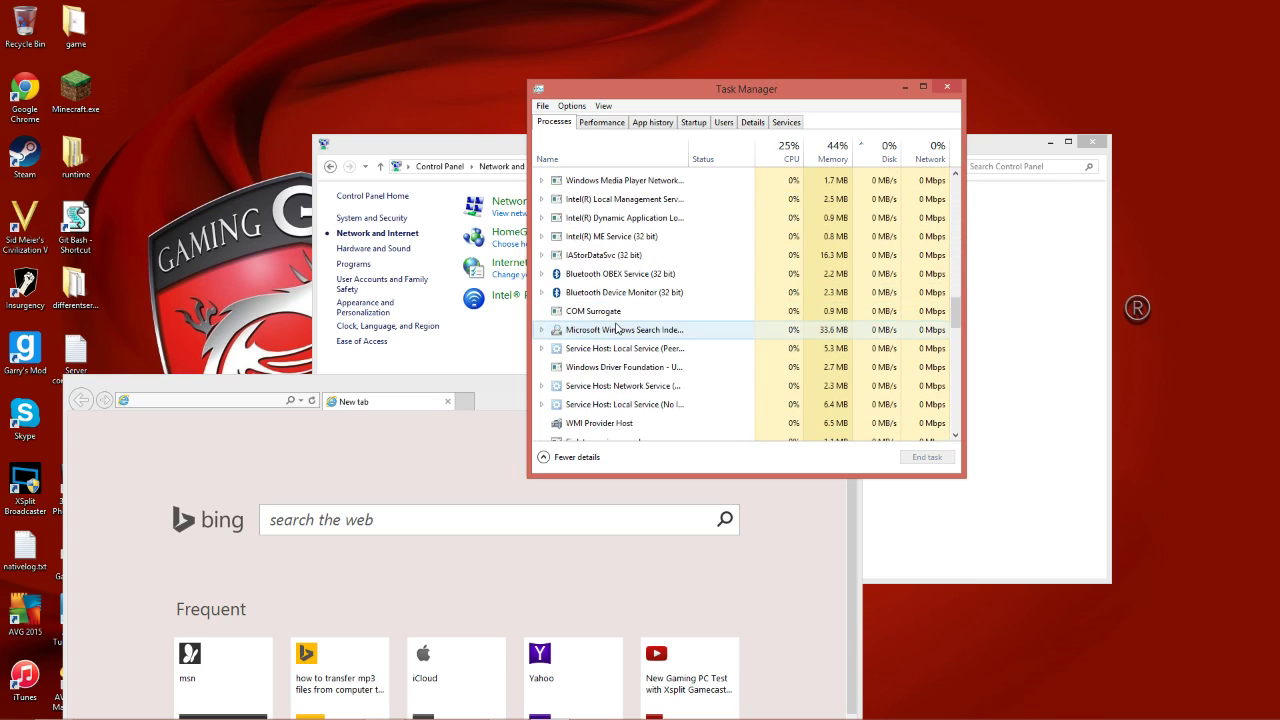
scroll(617, 350, "down", 3)
scroll(617, 350, "down", 3)
scroll(617, 355, "down", 3)
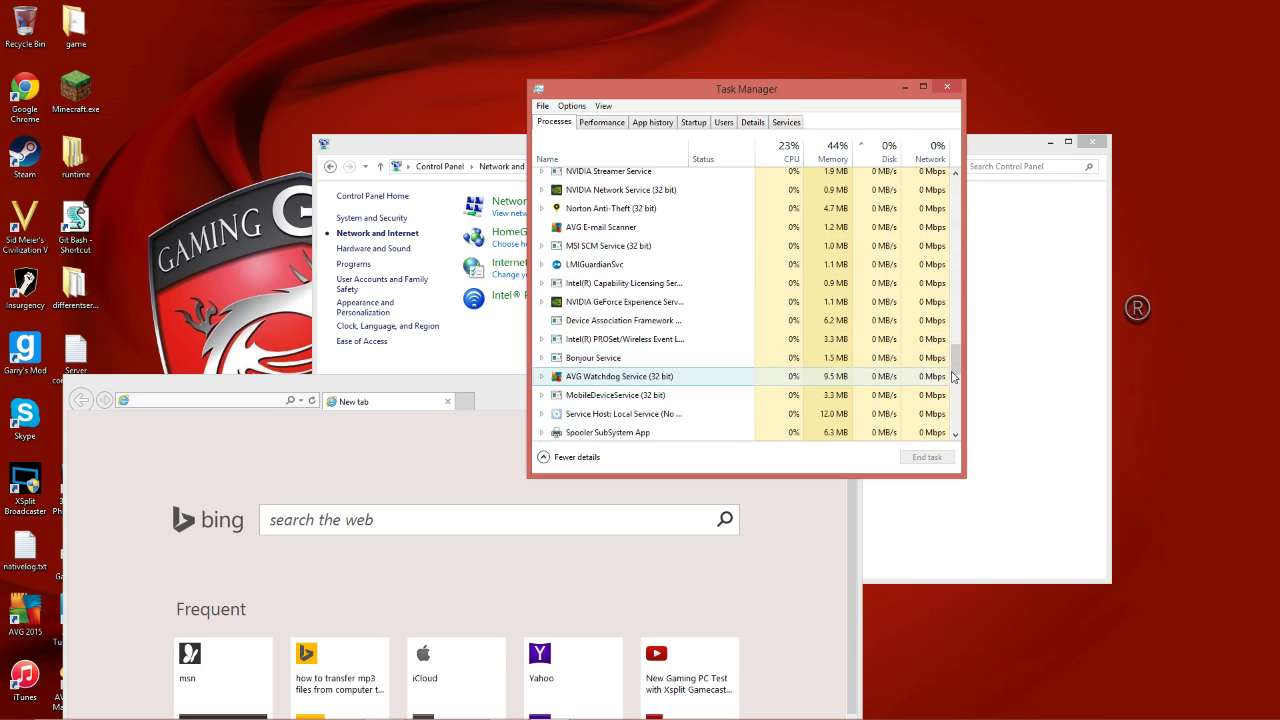
scroll(700, 380, "down", 2)
left_click_drag(953, 395, 953, 200)
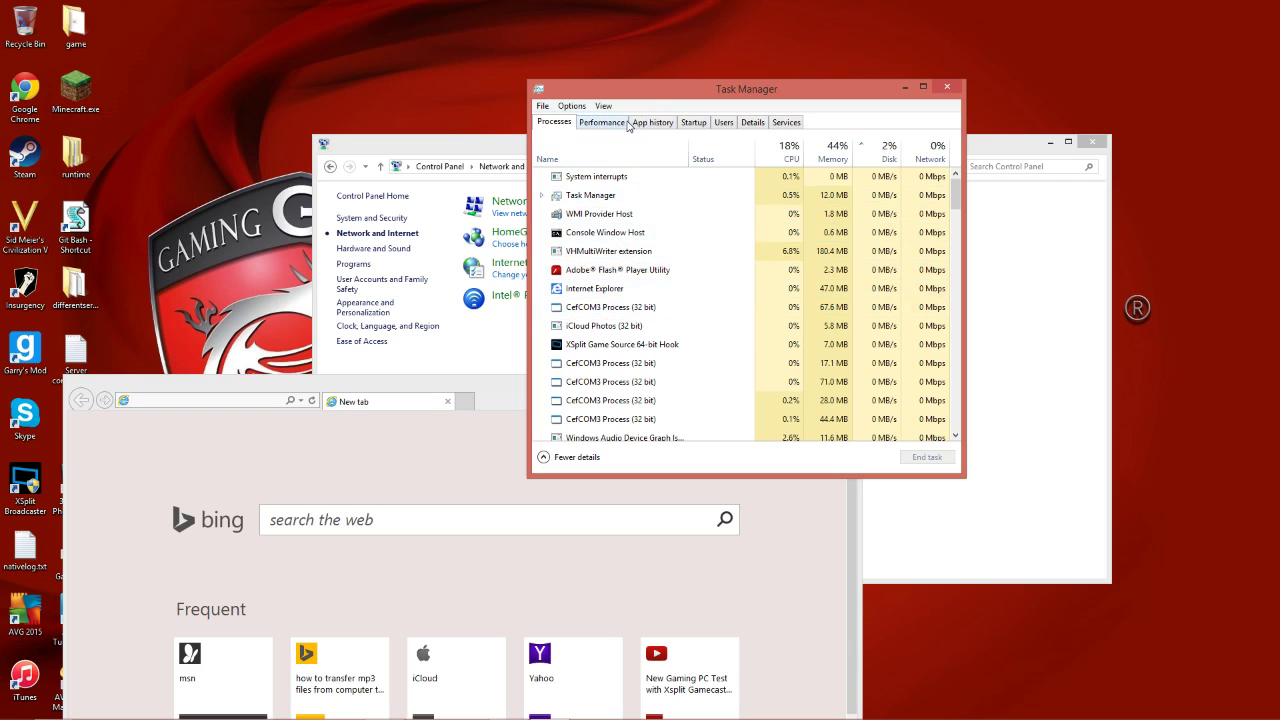
In the Details list, select the iexplore.exe process with PID 8316.
left_click(752, 122)
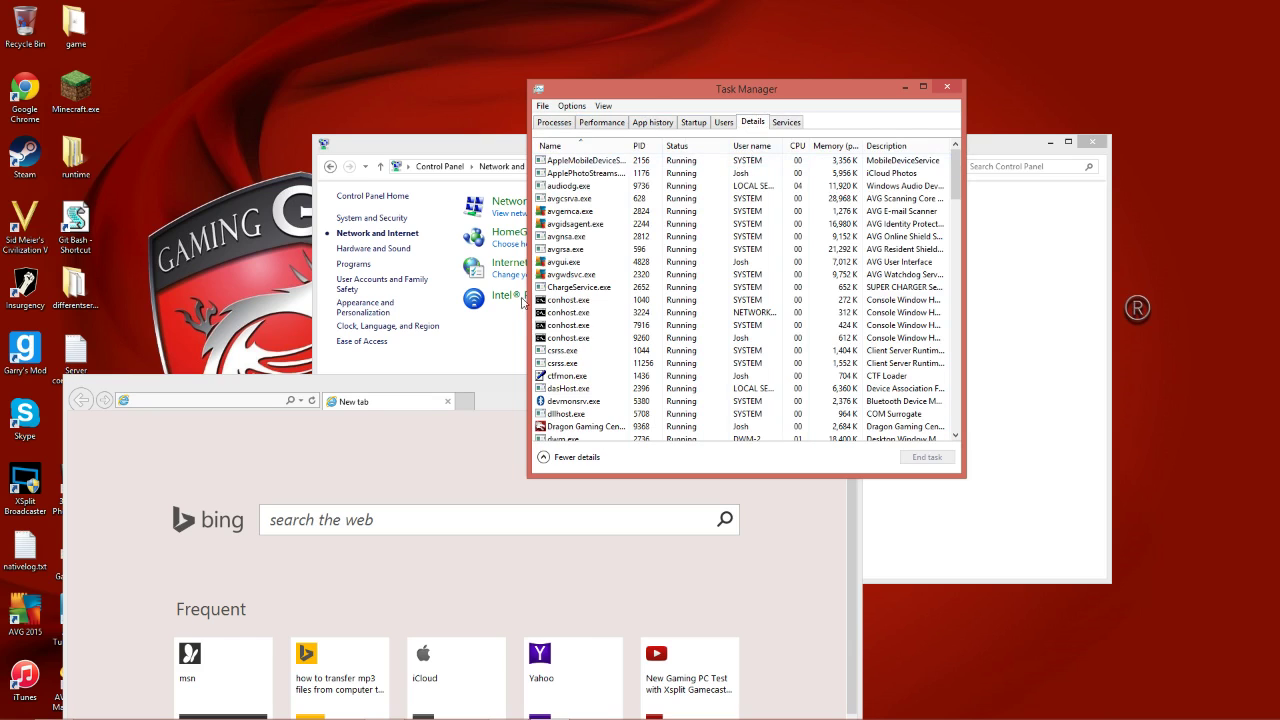
left_click(560, 262)
scroll(560, 270, "down", 6)
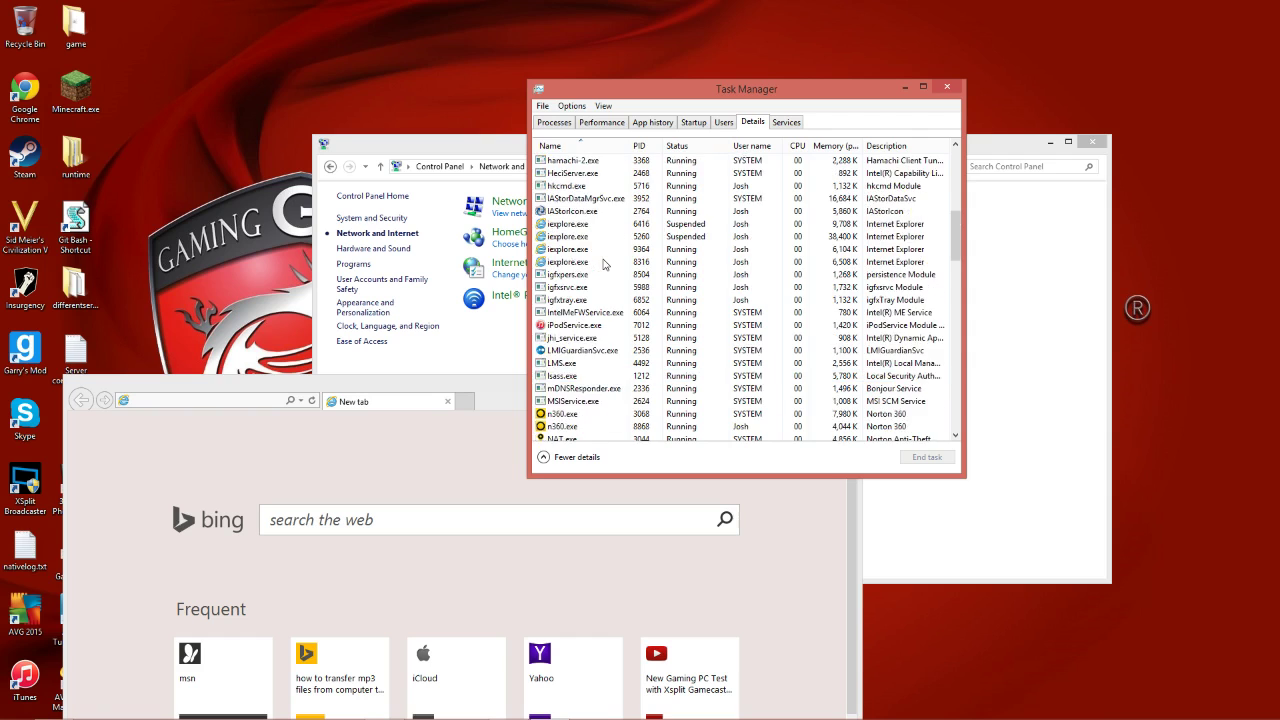
left_click(568, 350)
left_click(600, 376)
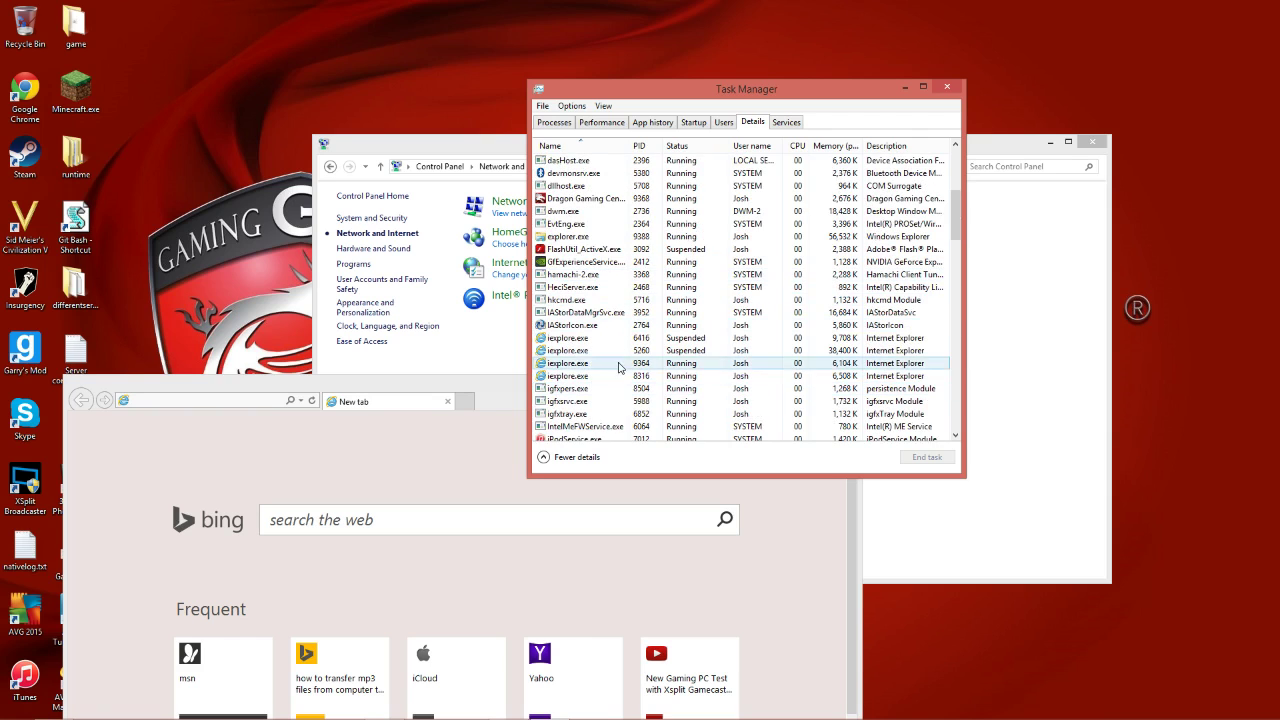
left_click(680, 362)
left_click(685, 350)
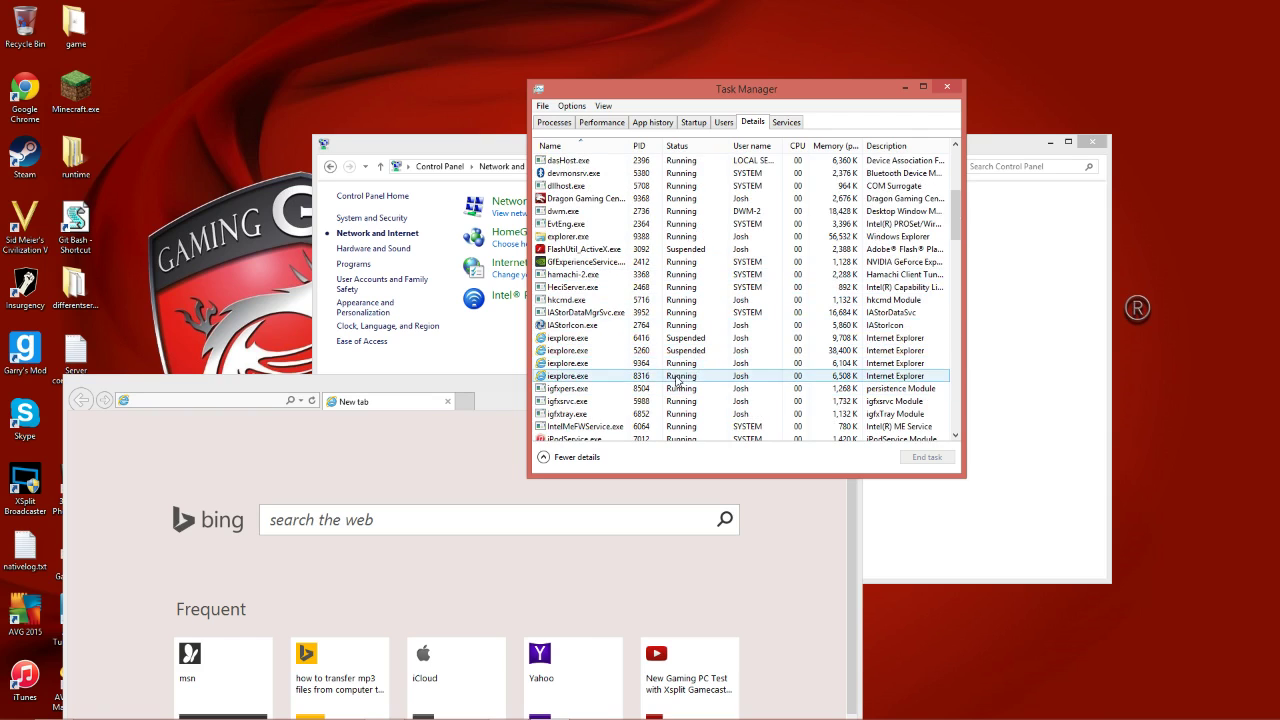
left_click(635, 376)
Set iexplore.exe 8316 to Above normal priority, return to Processes, and move Task Manager aside.
right_click(566, 378)
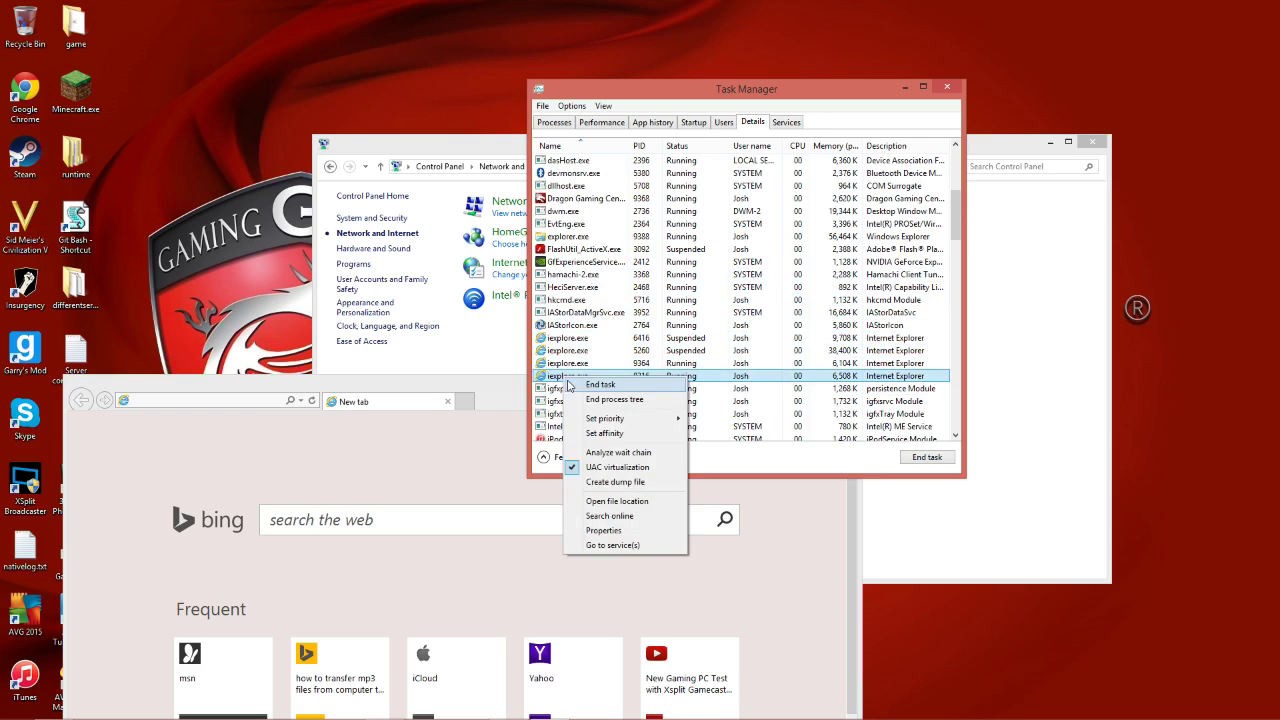
mouse_move(626, 418)
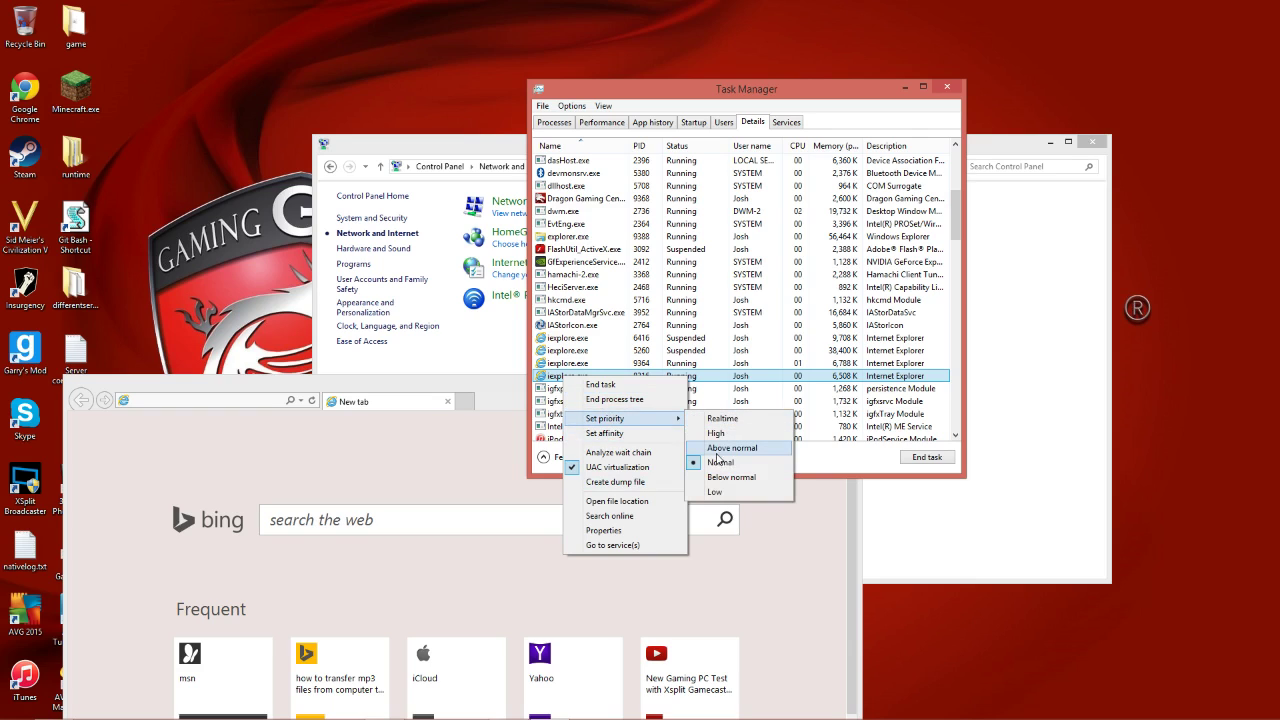
left_click(700, 198)
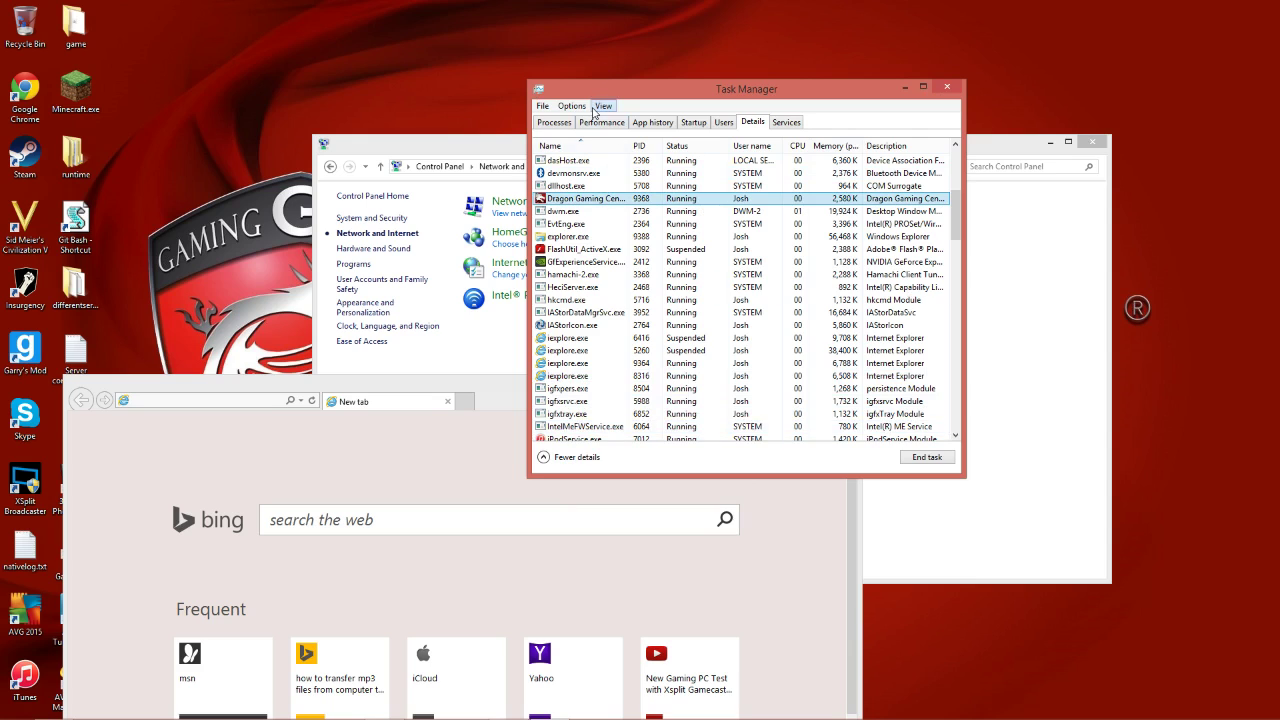
left_click(556, 124)
left_click_drag(810, 91, 623, 241)
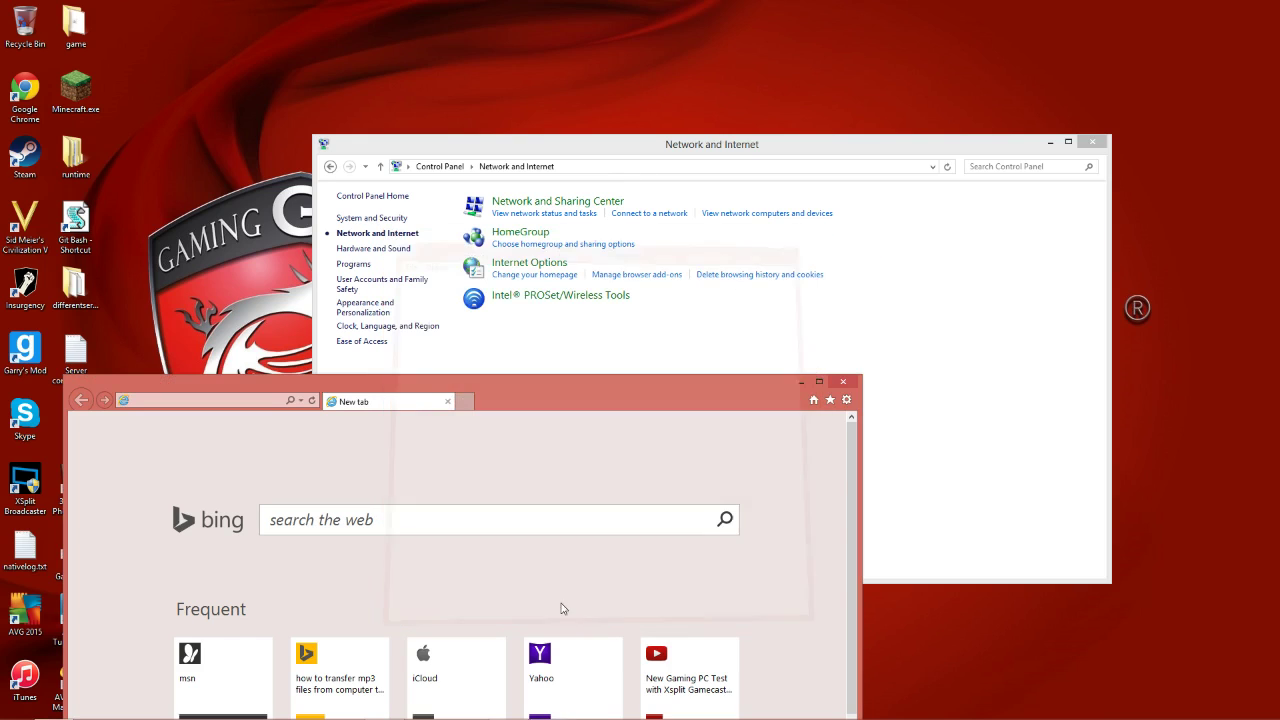
Move the browser window up and close its only New tab.
left_click_drag(505, 388, 553, 204)
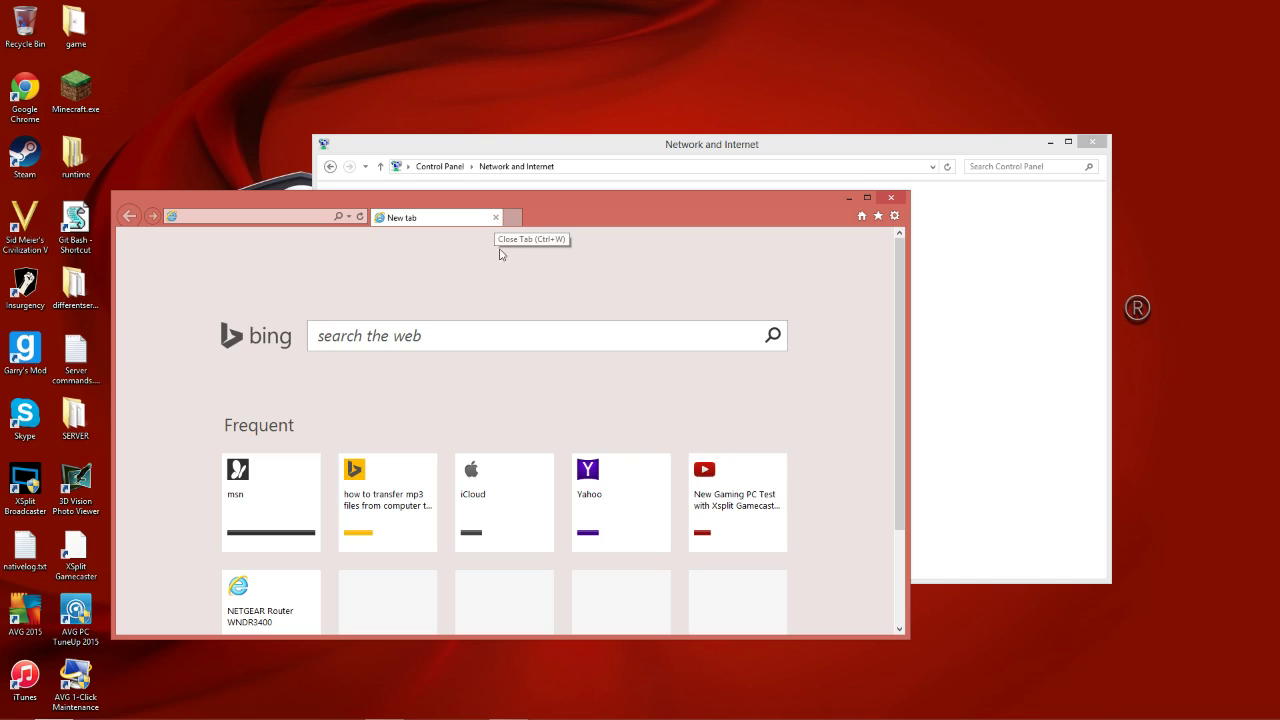
left_click(496, 218)
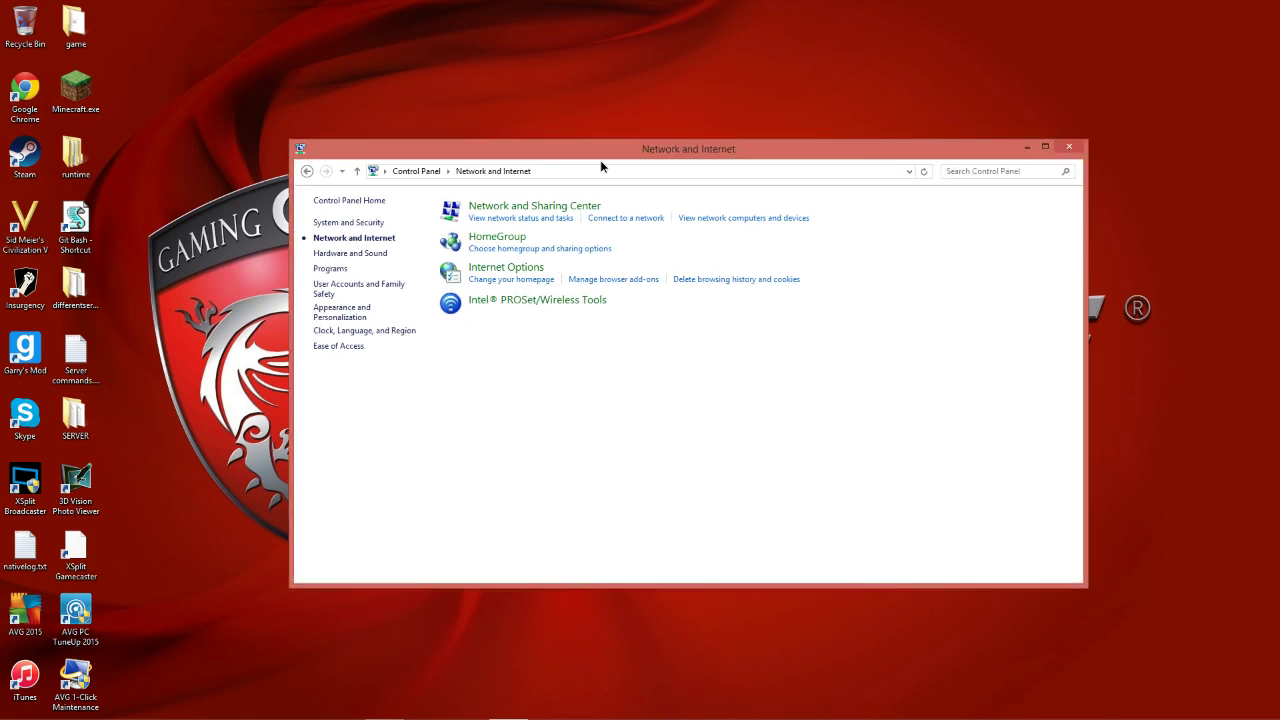
Move the Network and Internet window slightly left.
left_click_drag(634, 145, 537, 160)
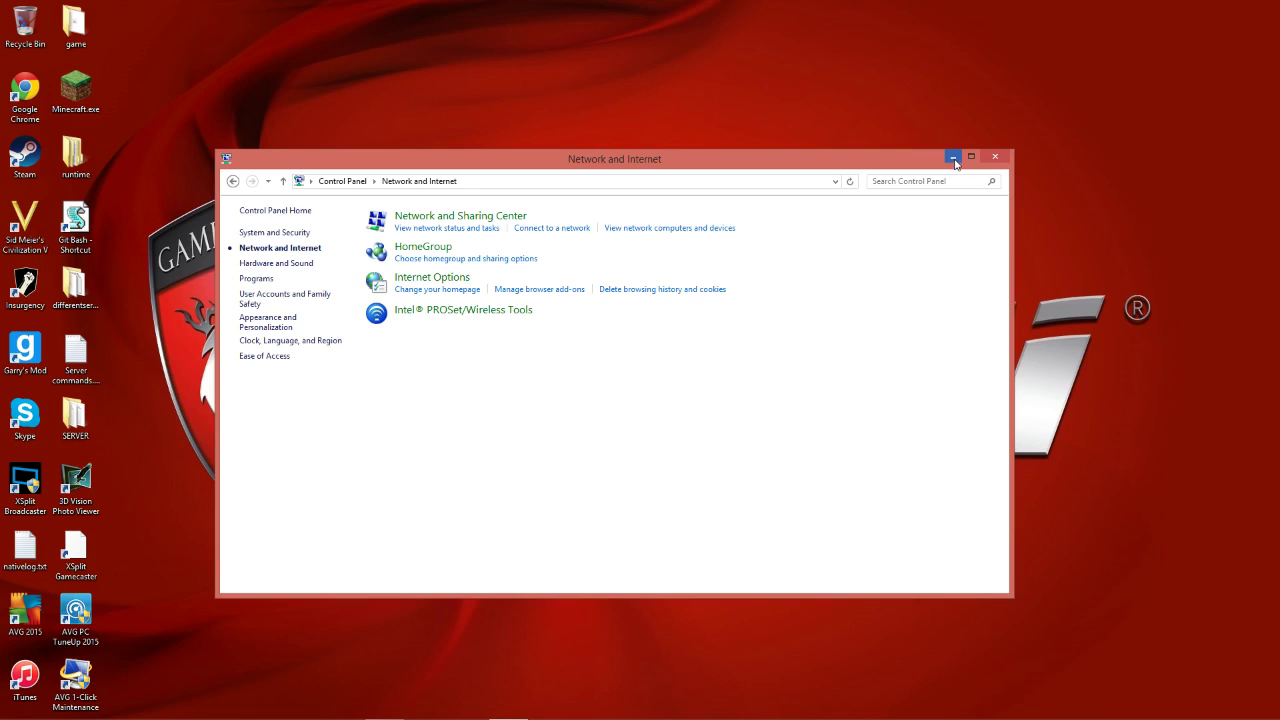